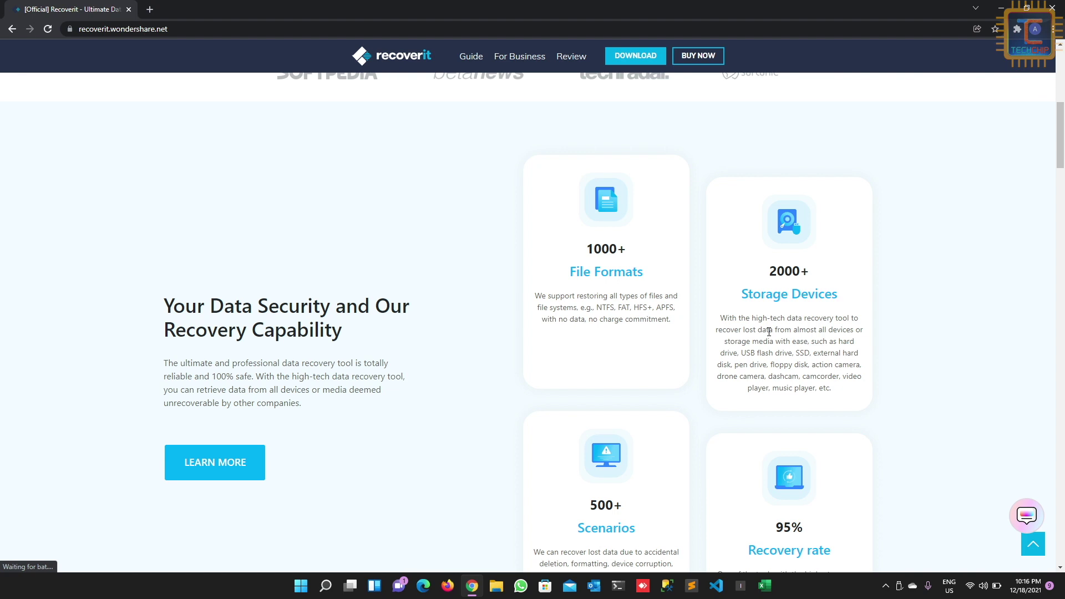
Examine the recovery capabilities and advanced features described on the Recoverit product page.
scroll(768, 331, "down", 3)
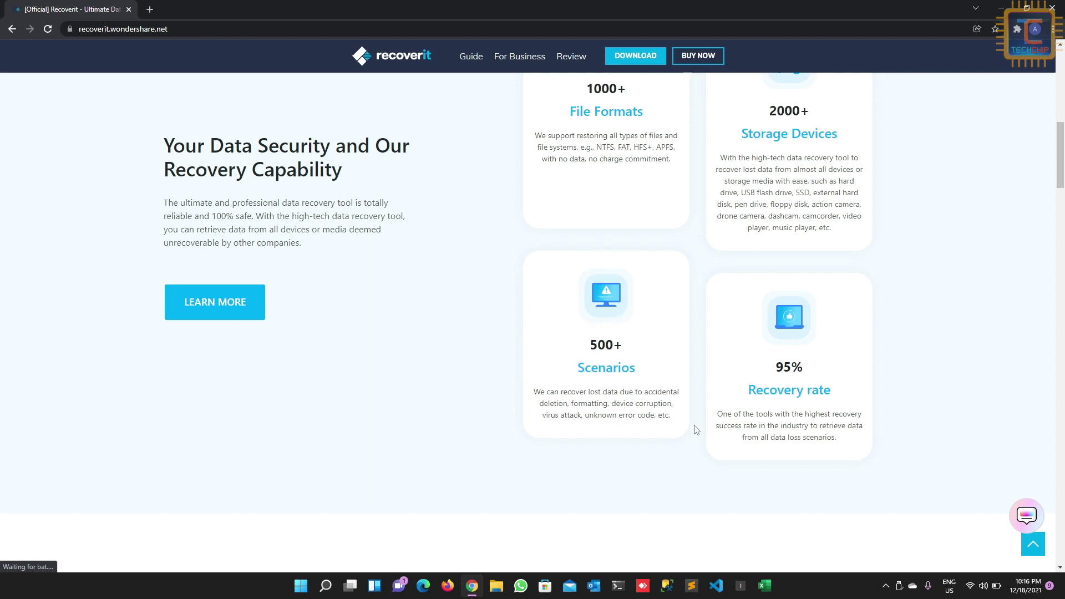
scroll(806, 384, "down", 8)
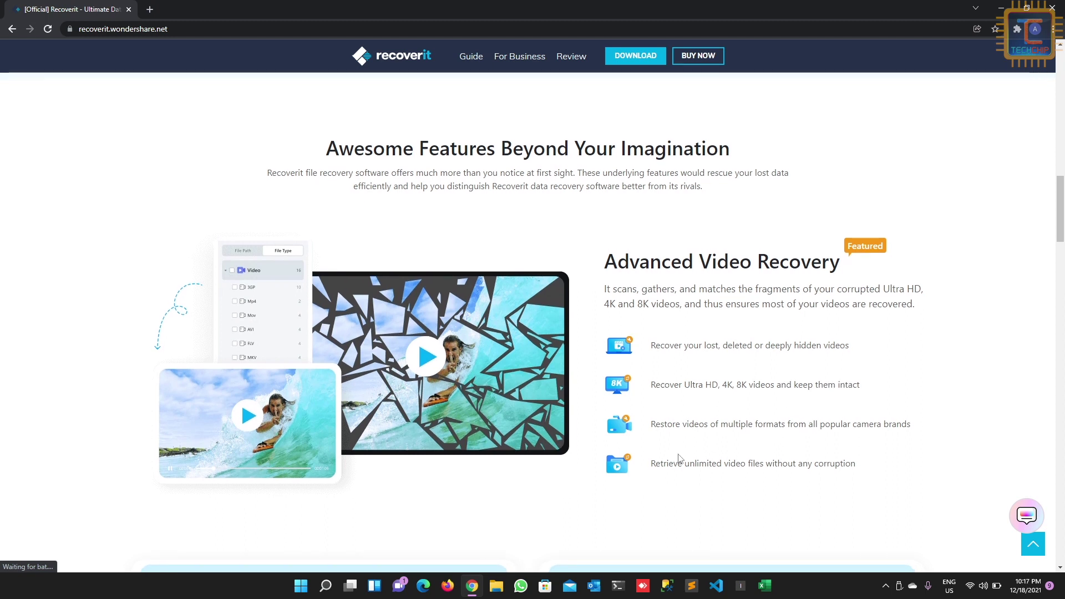
scroll(679, 458, "down", 3)
scroll(677, 453, "down", 4)
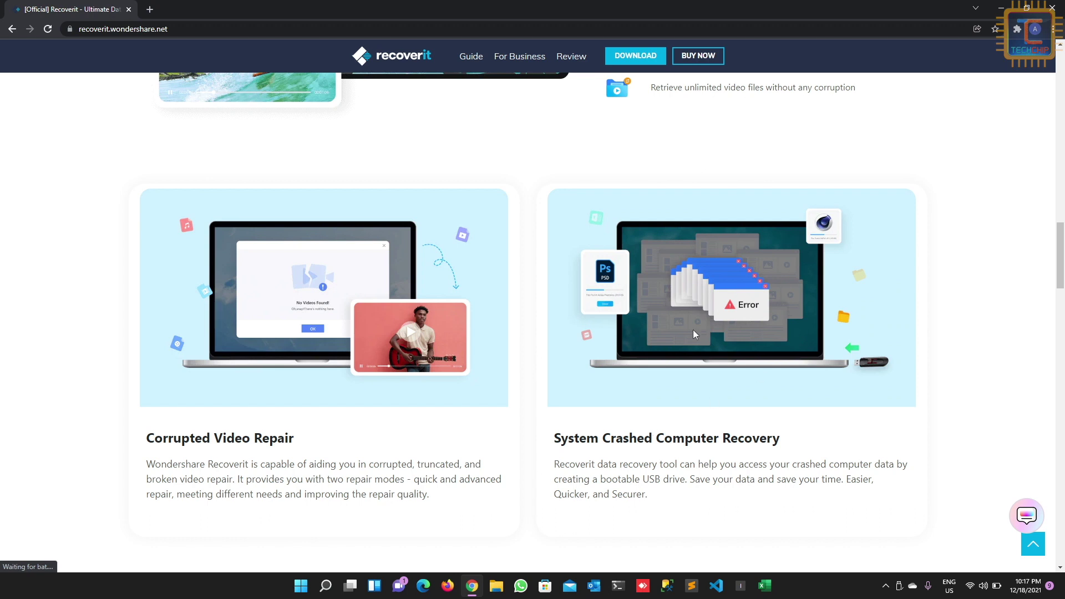
scroll(693, 329, "down", 1)
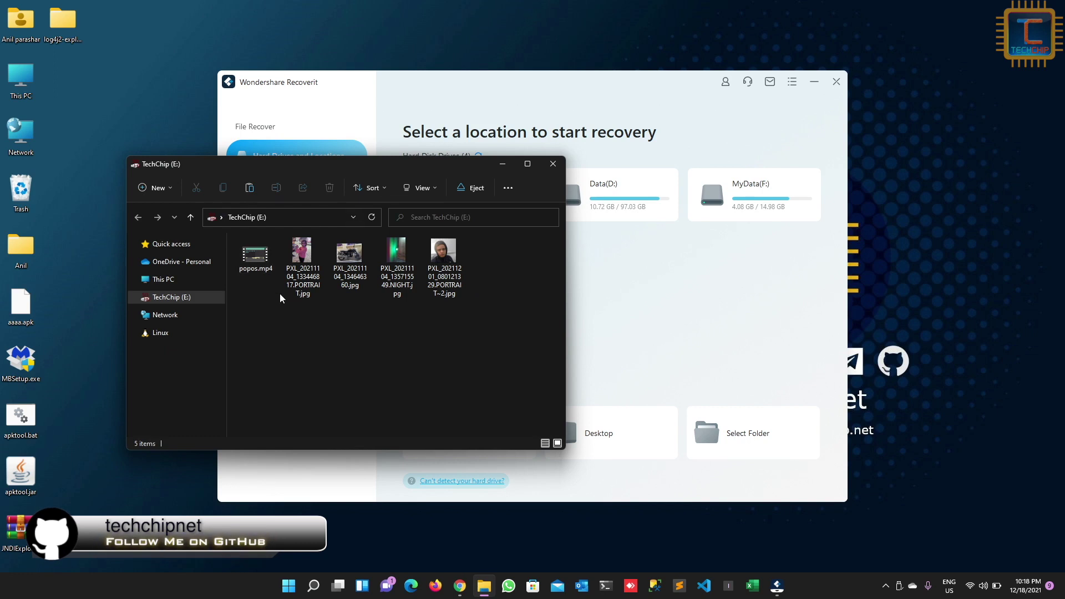
View the motorcycle photo on TechChip (E:) and browse through the remaining media up to popos.mp4, then close the viewer.
double_click(343, 253)
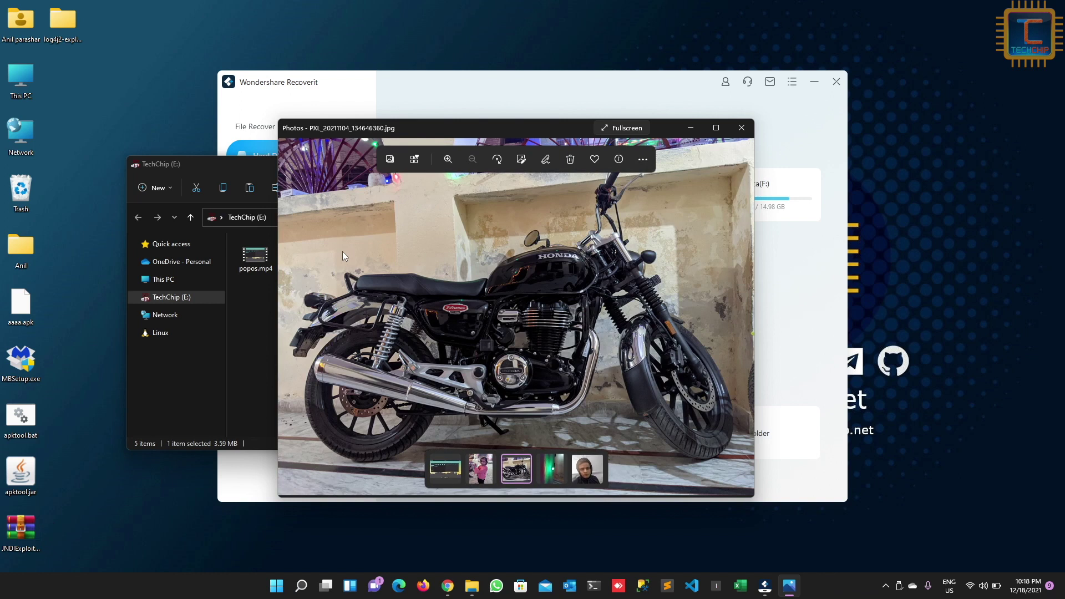
key("Right")
key("Right")
key("Right")
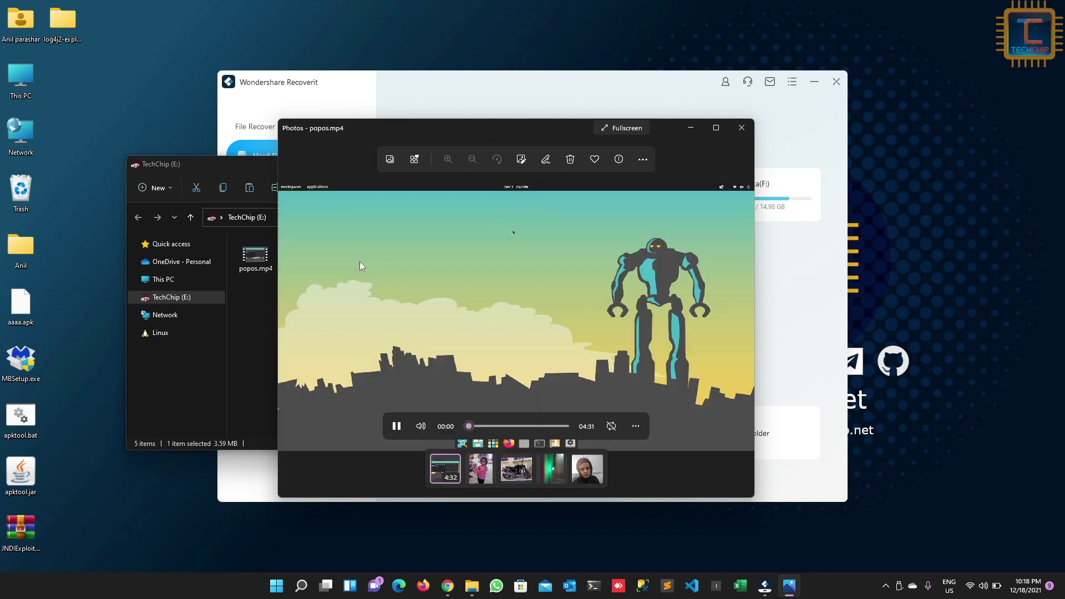
key("Escape")
Permanently delete all five photo and video files from the TechChip (E:) drive.
left_click_drag(250, 312, 458, 254)
key("shift+Delete")
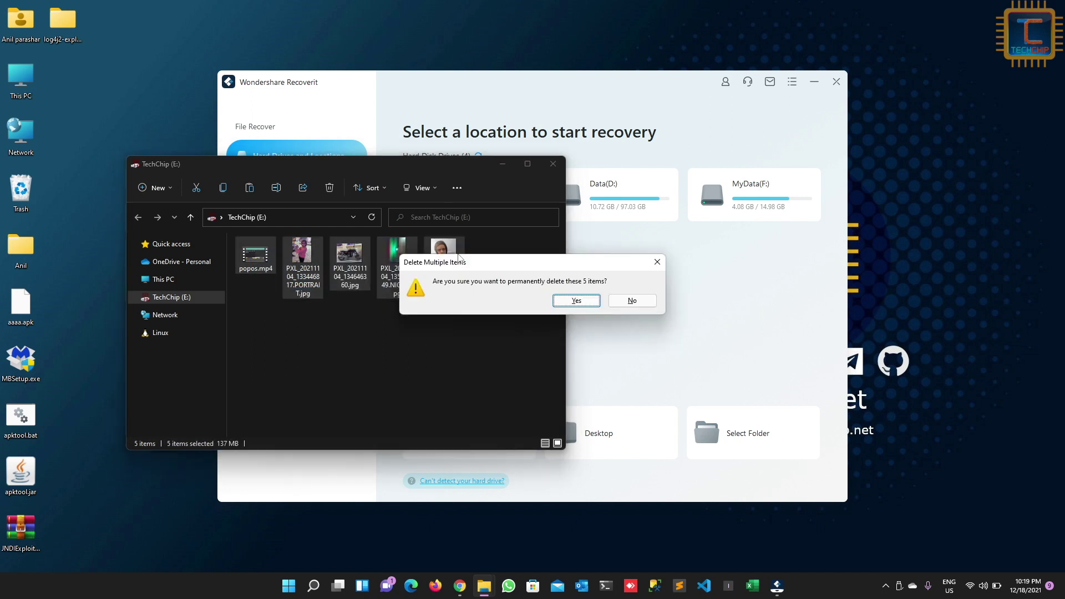
left_click(576, 301)
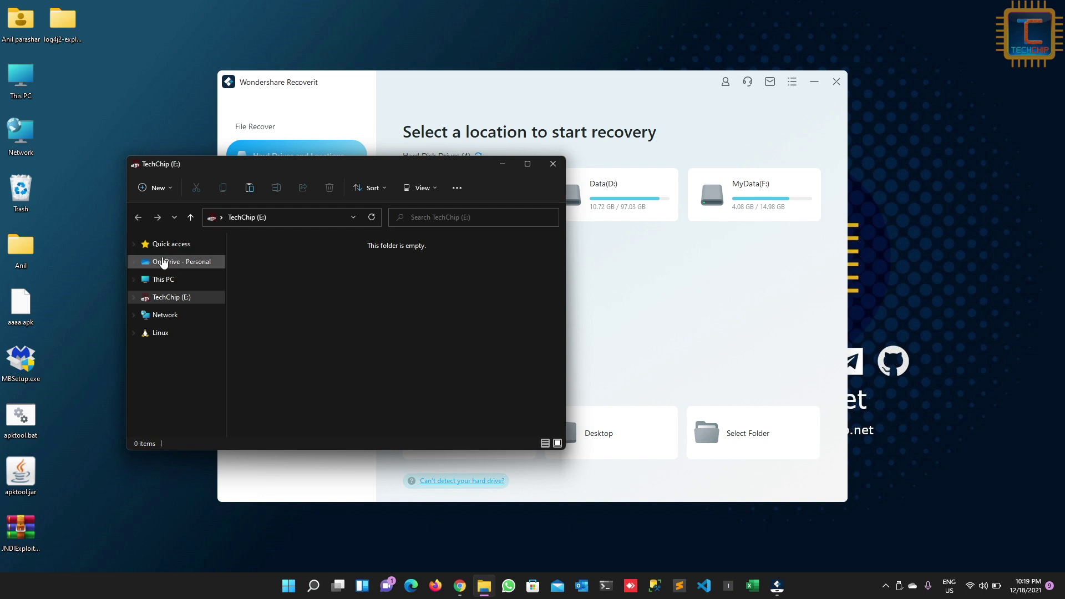
Empty the desktop's recycle bin, permanently deleting the file in it.
right_click(22, 190)
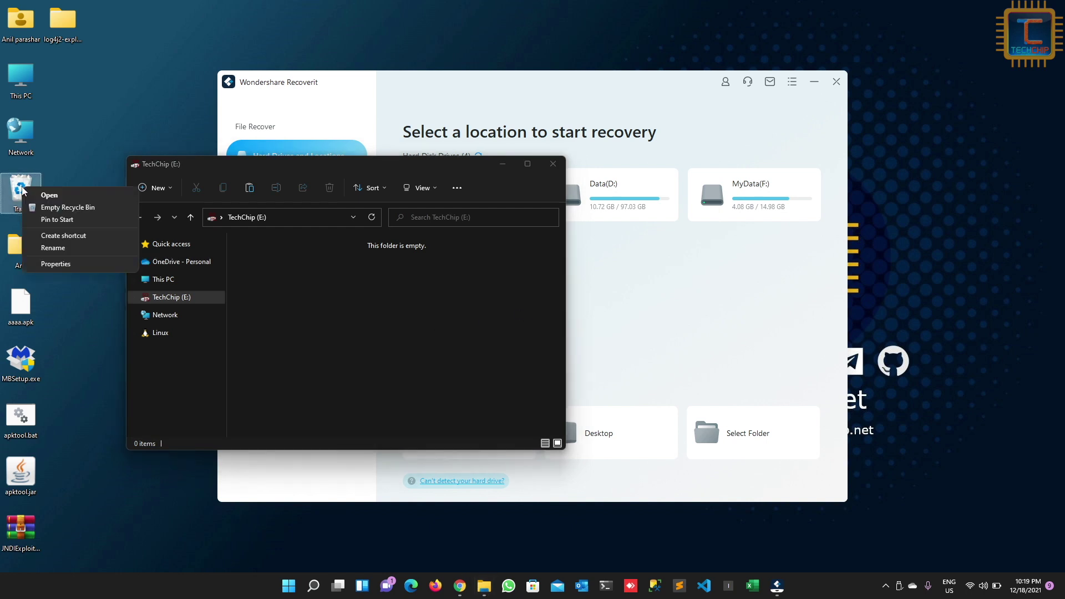
left_click(68, 204)
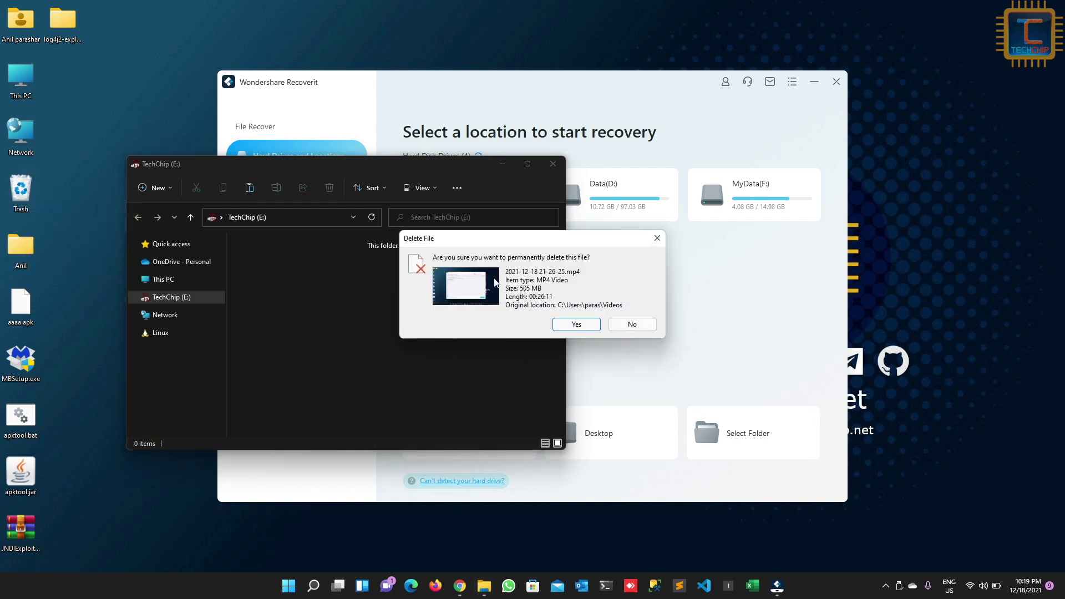
left_click(581, 326)
Quick-format the TechChip (E:) drive with the NTFS file system, 4096-byte allocation units and the volume label TechChip.
left_click(194, 298)
left_click(166, 280)
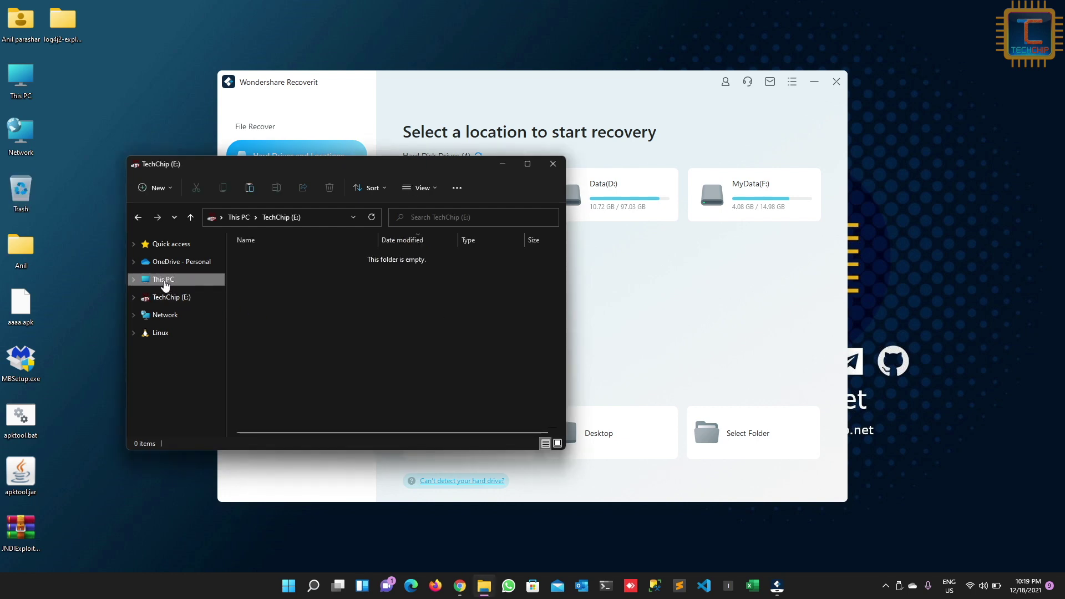
left_click(267, 308)
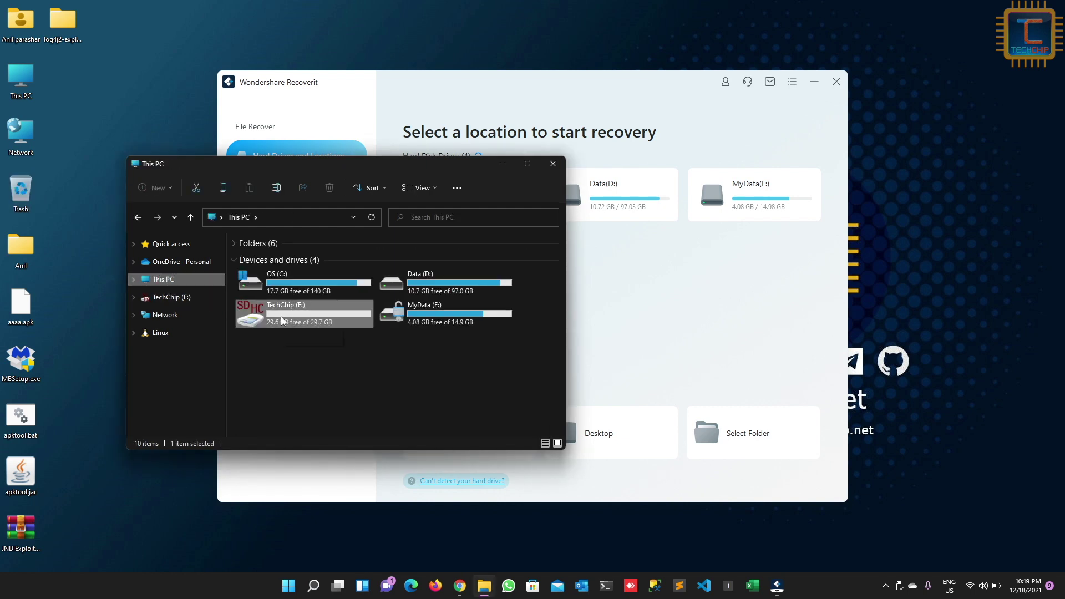
right_click(280, 316)
left_click(318, 391)
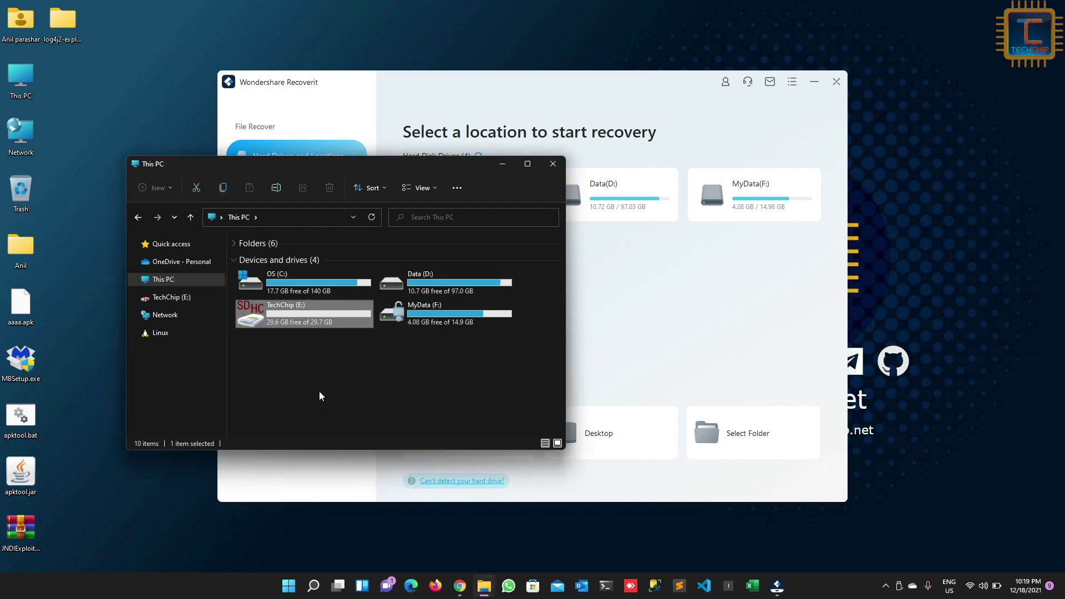
key("Return")
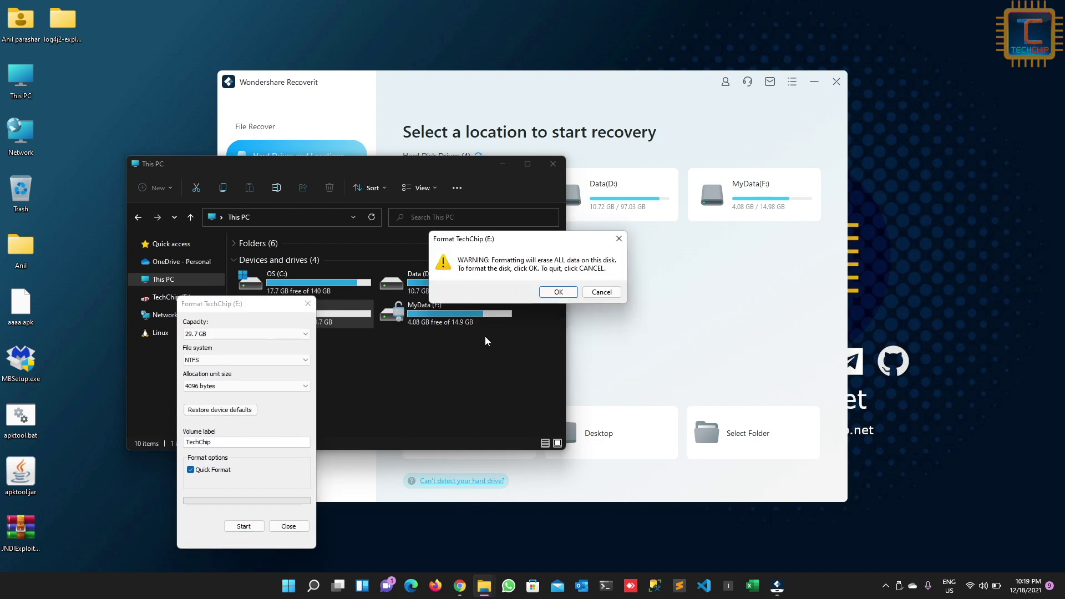
left_click(558, 293)
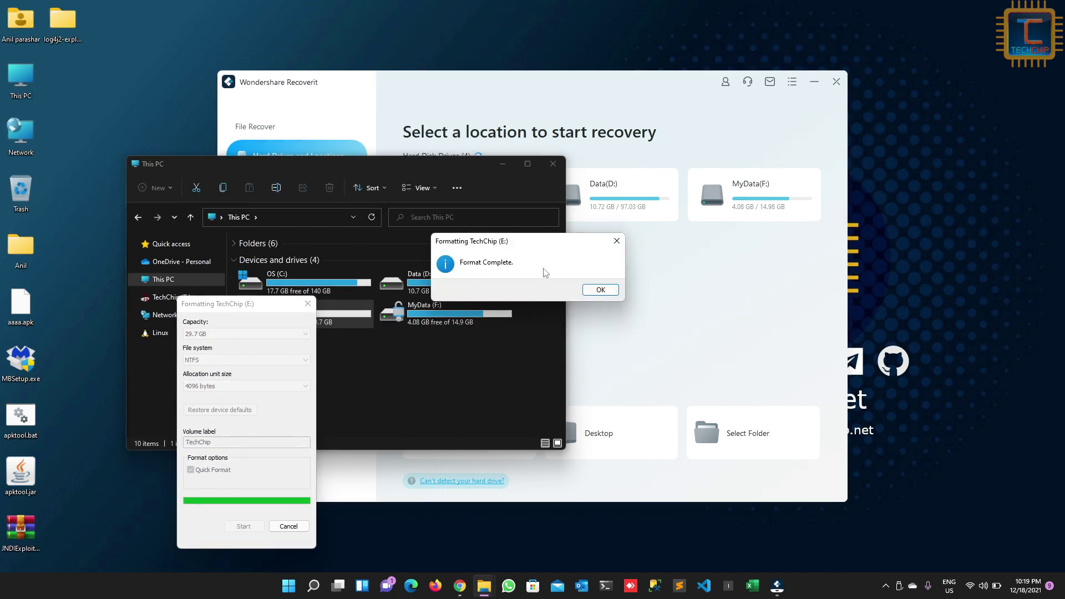
left_click(600, 289)
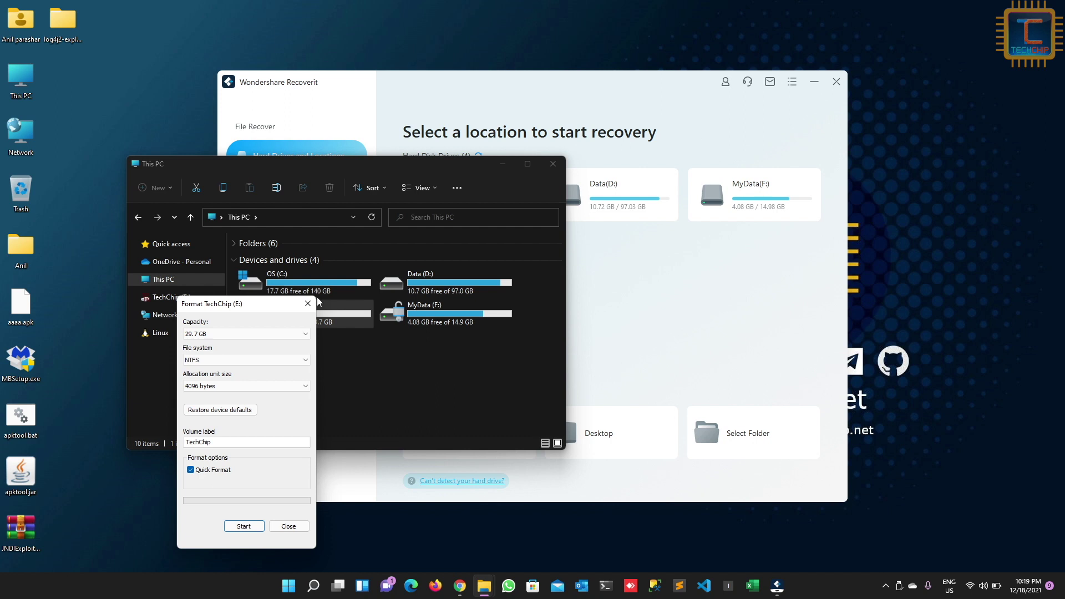
key("Escape")
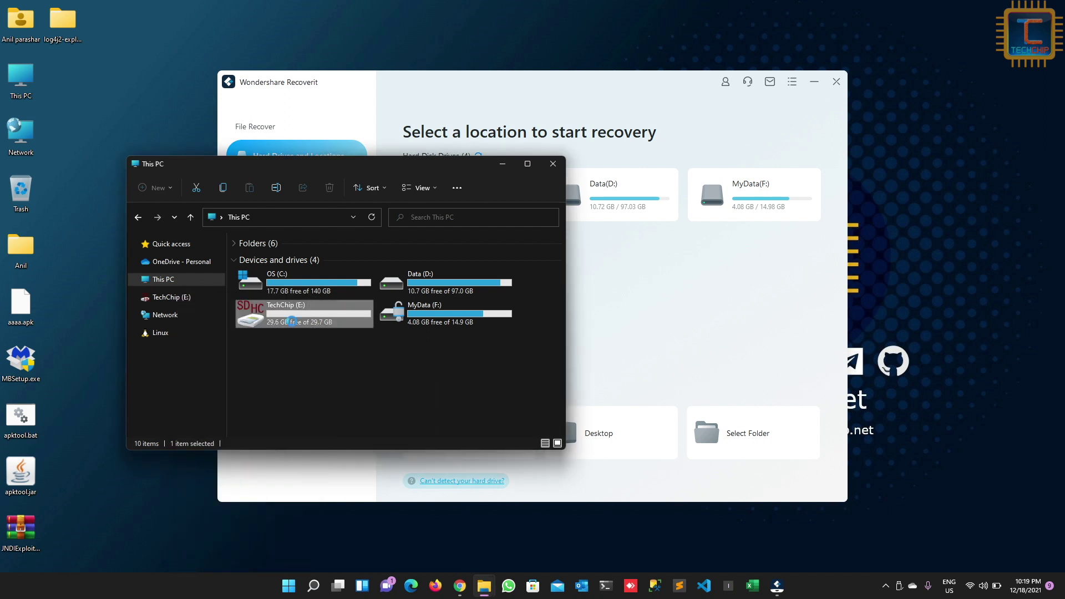
Check the contents of the formatted TechChip (E:) drive, then start scanning that external drive in Wondershare Recoverit.
double_click(291, 321)
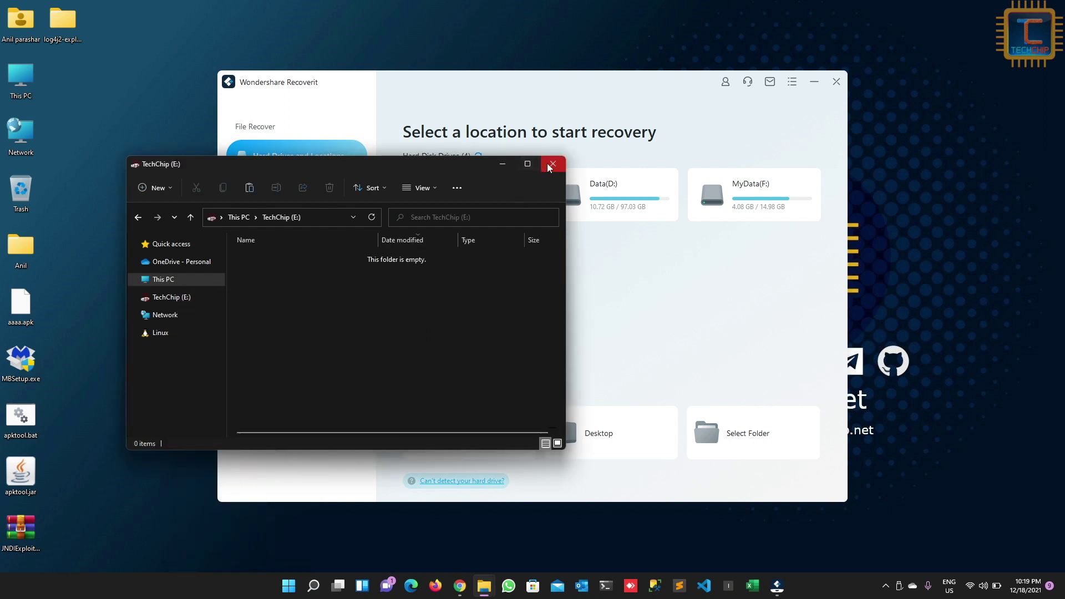
left_click(552, 164)
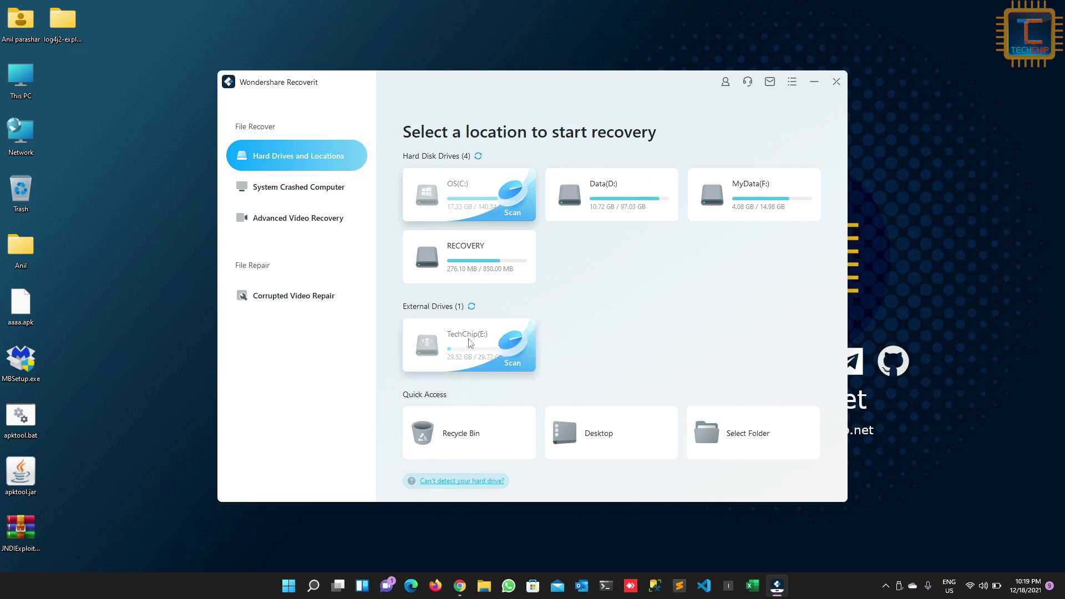
left_click(469, 342)
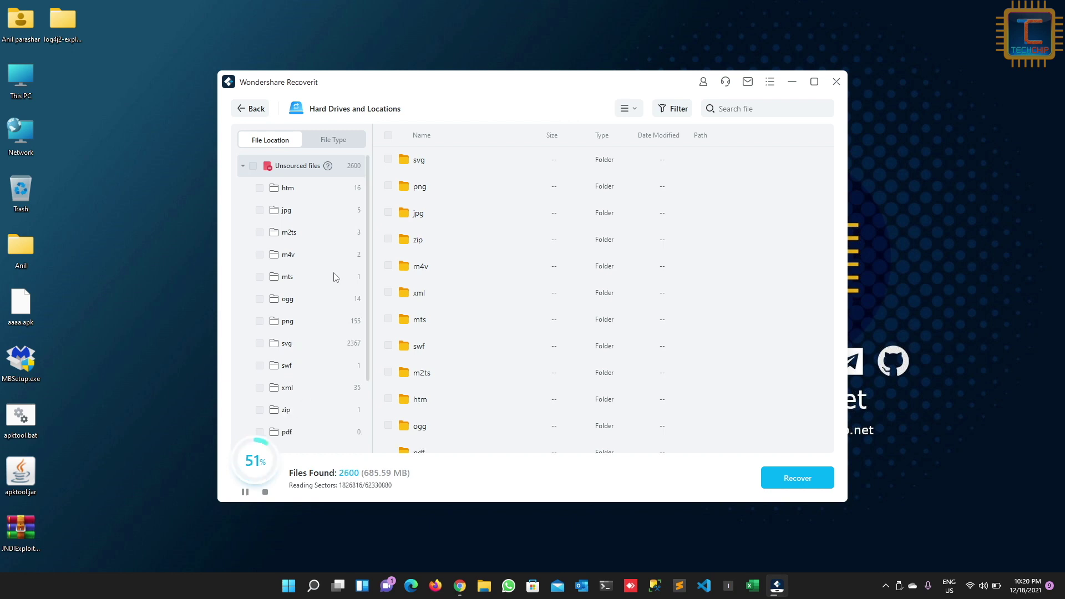
View the zip folder in the scan results, then filter the found files to the Photo and Video types.
scroll(294, 416, "down", 1)
left_click(289, 427)
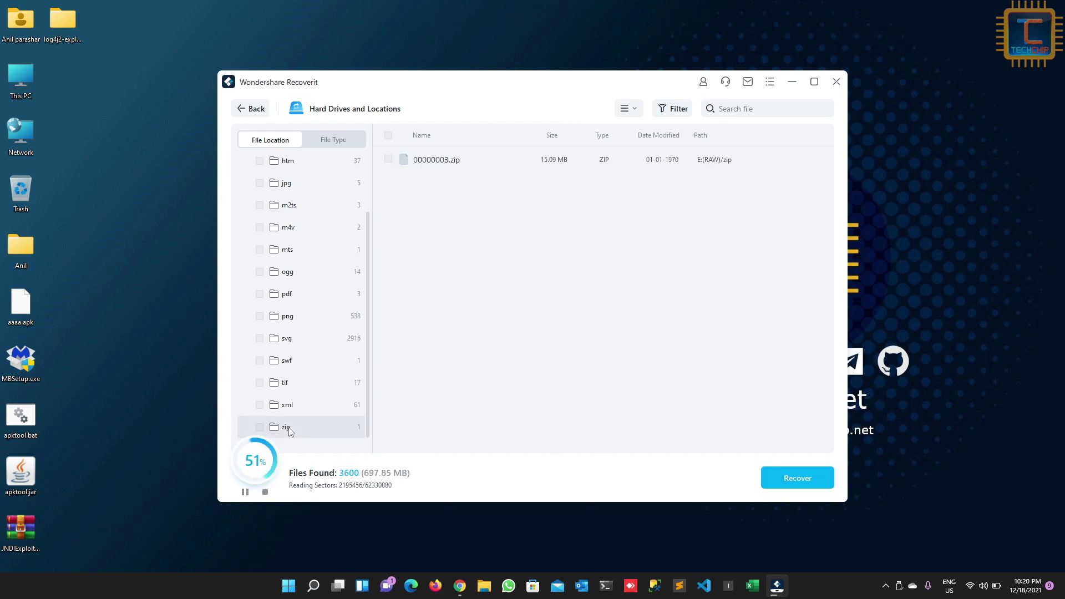
left_click(665, 110)
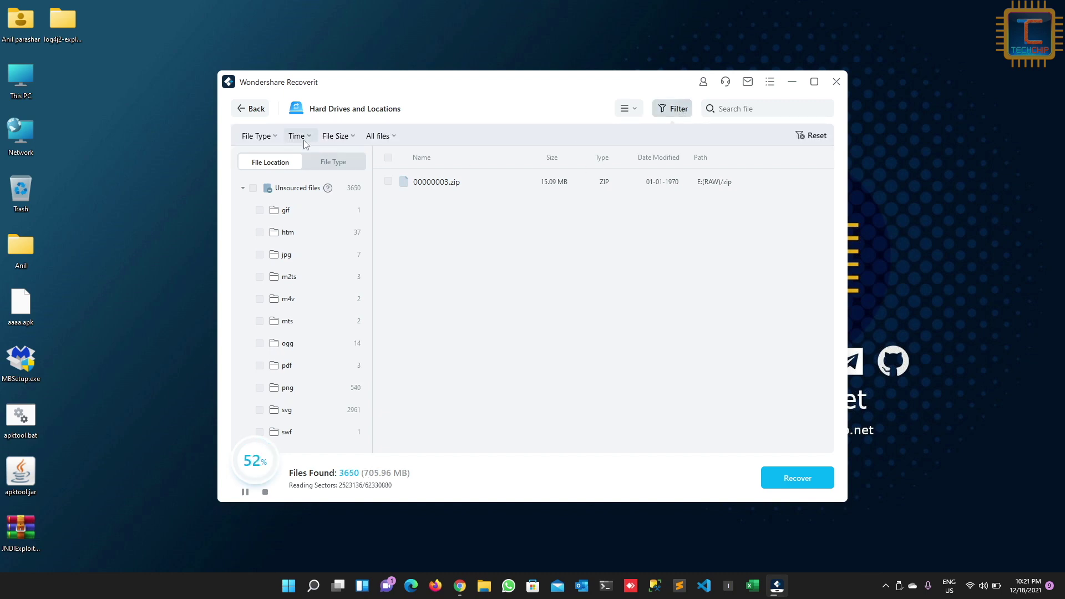
left_click(273, 138)
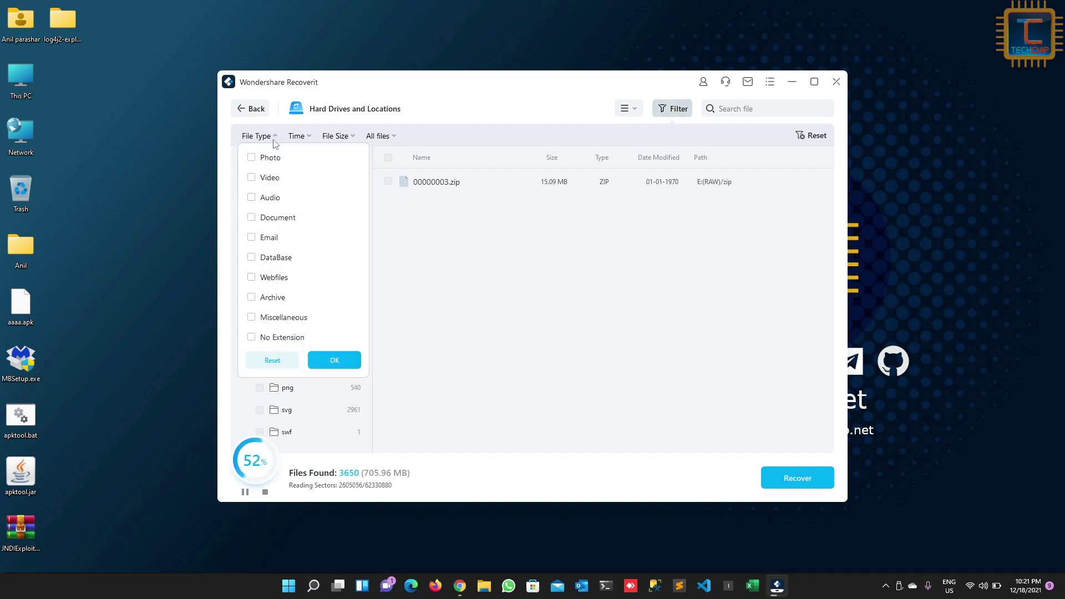
left_click(252, 159)
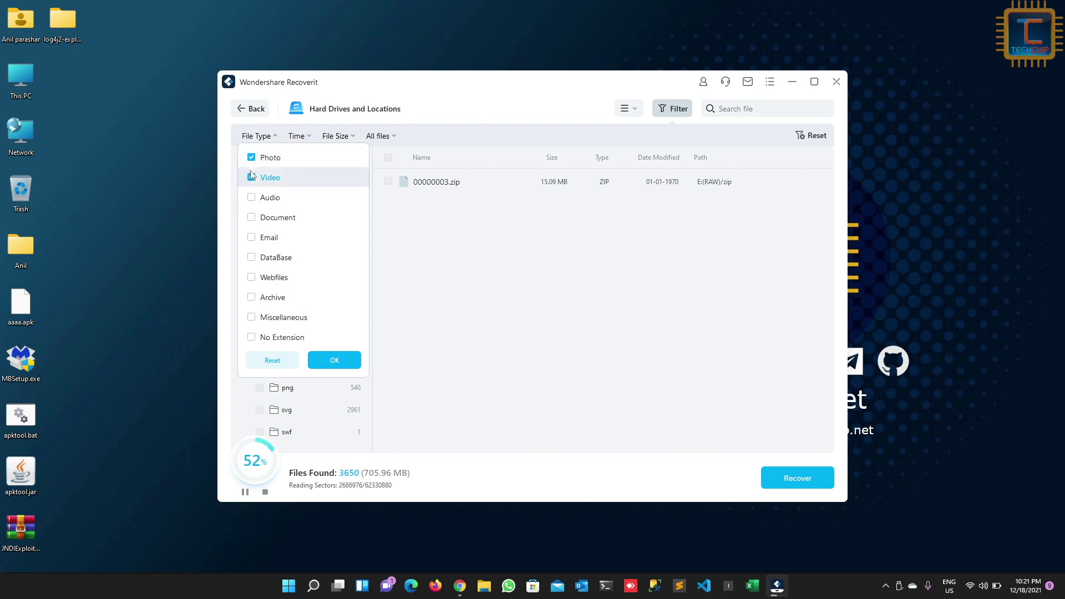
left_click(252, 177)
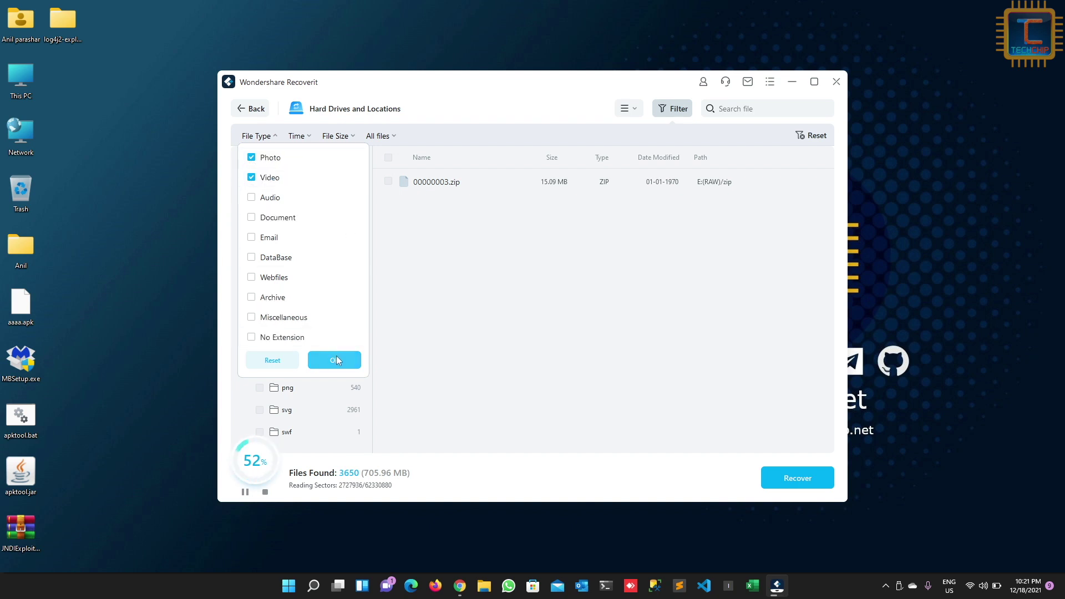
left_click(336, 360)
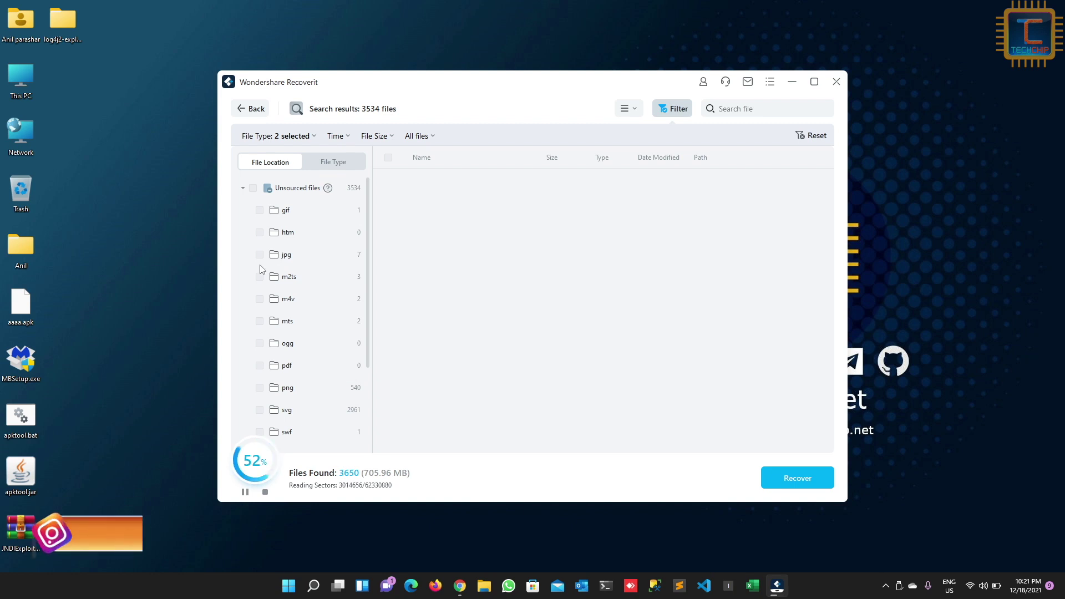
Show the jpg folder's files in Icon View and preview the motorcycle photo 00000005.jpg.
left_click(286, 255)
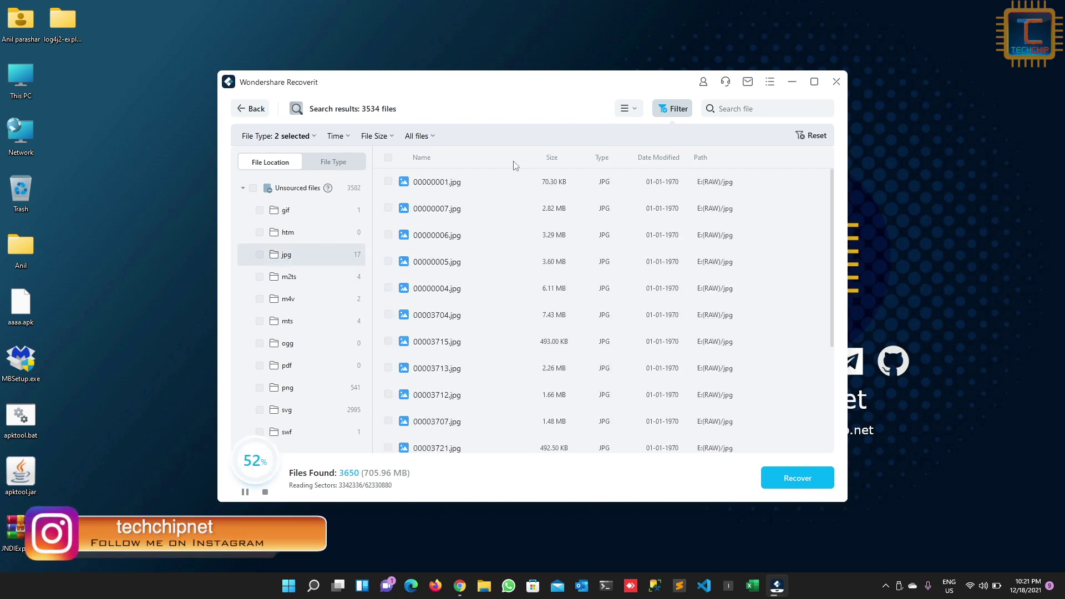
left_click(636, 107)
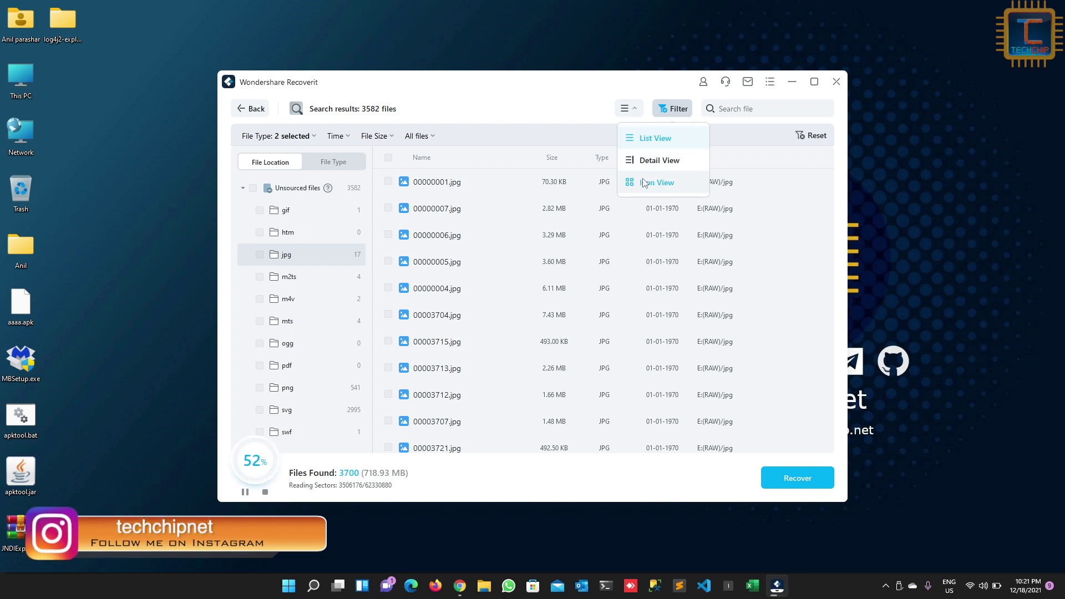
left_click(656, 183)
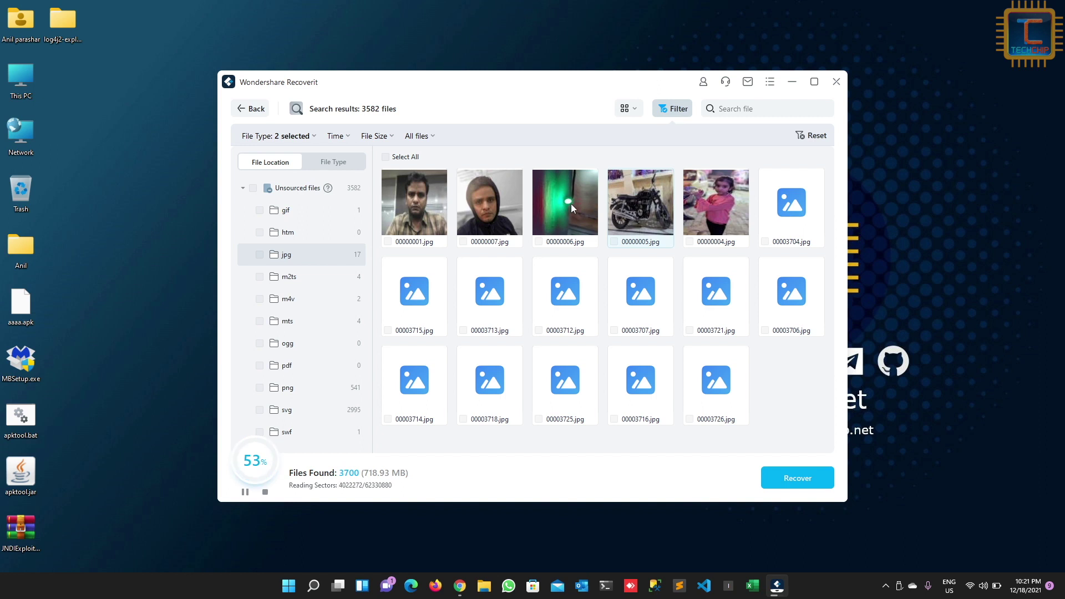
double_click(637, 208)
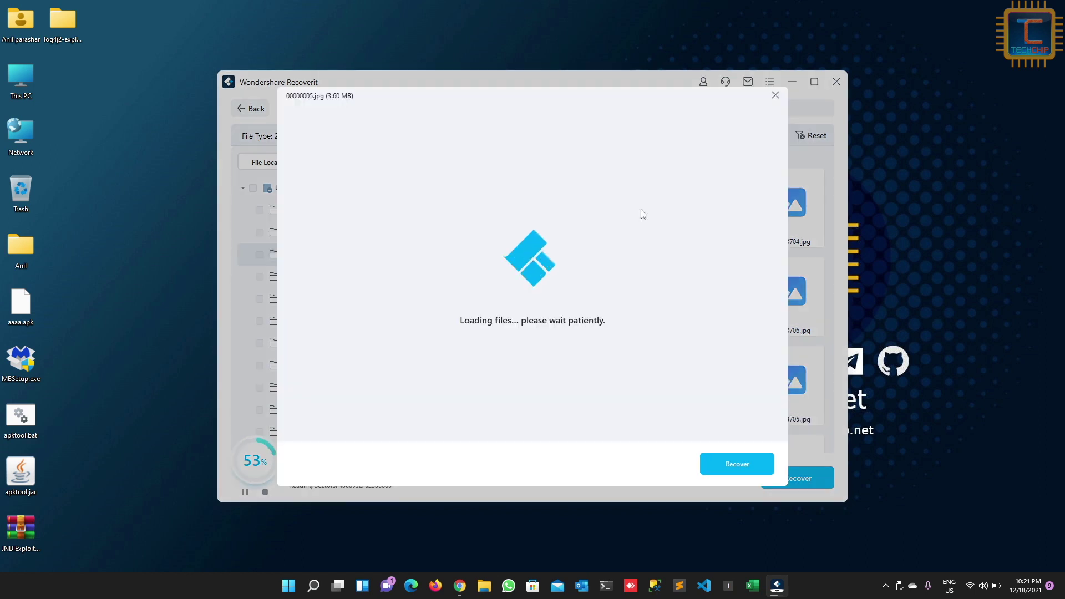
left_click(466, 428)
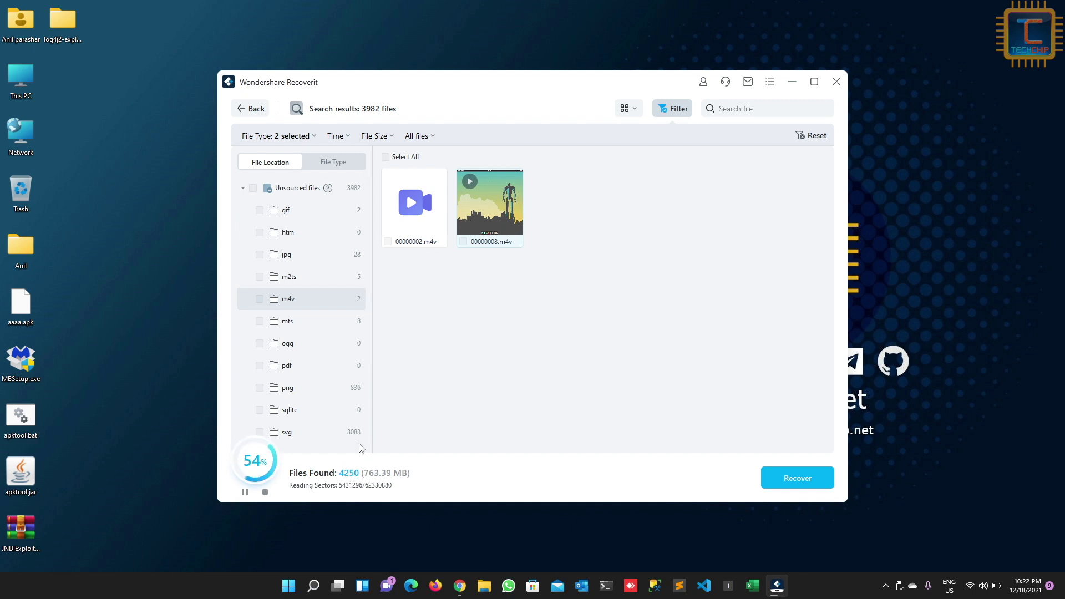
Stop the running scan and select five photos in the jpg folder plus the video 00000008.m4v for recovery.
left_click(265, 491)
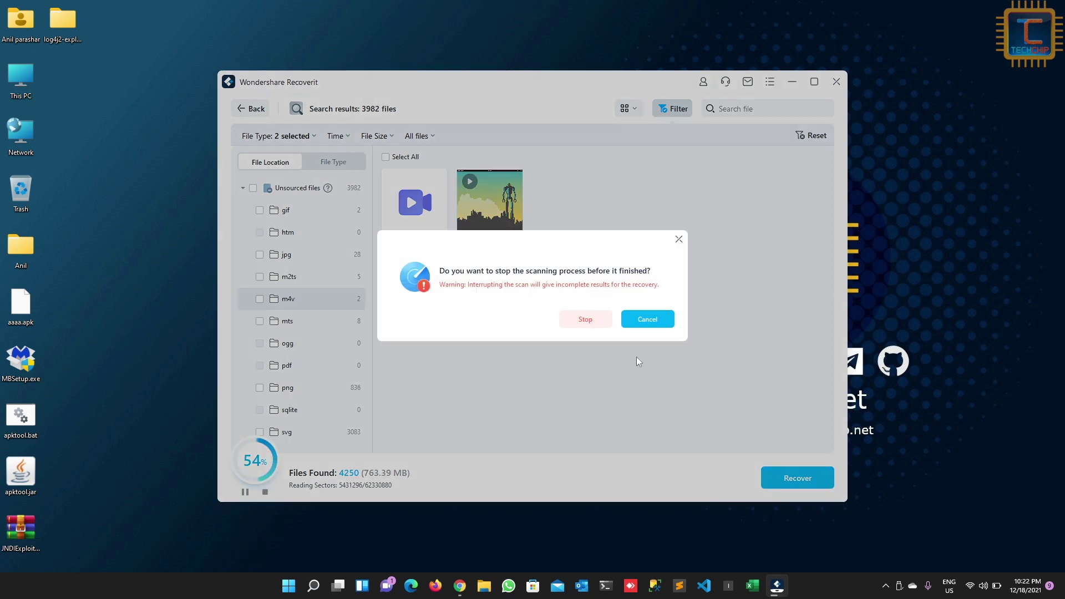
left_click(590, 319)
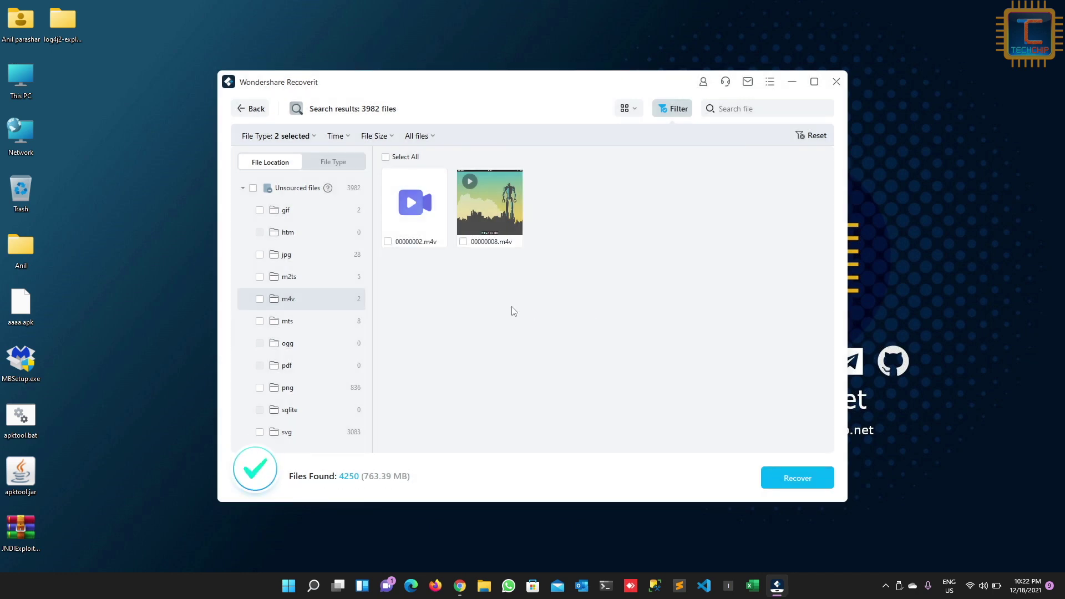
left_click(286, 254)
left_click(287, 299)
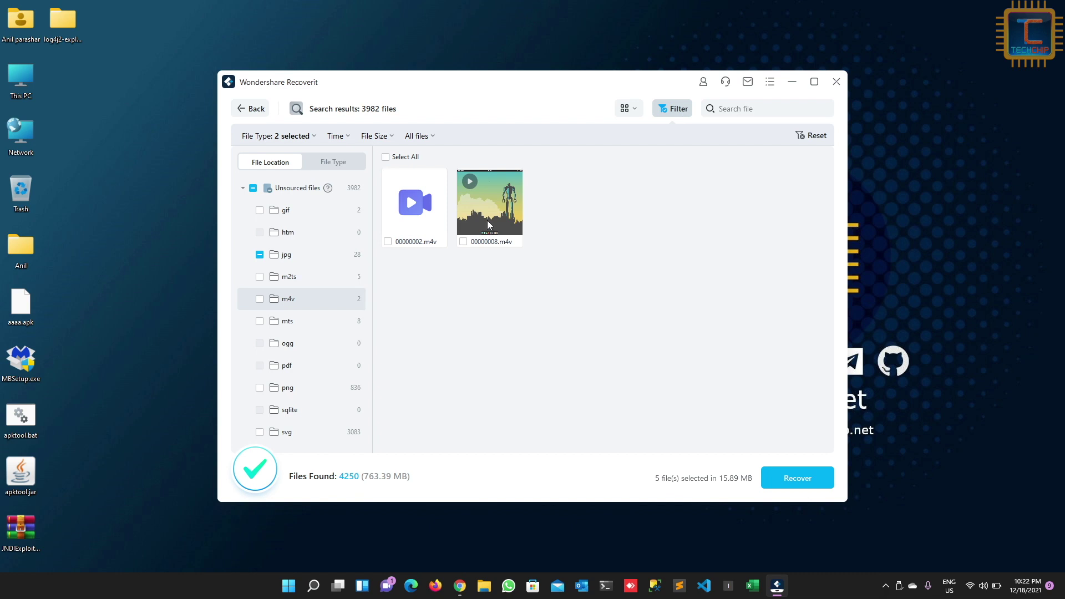
left_click(463, 242)
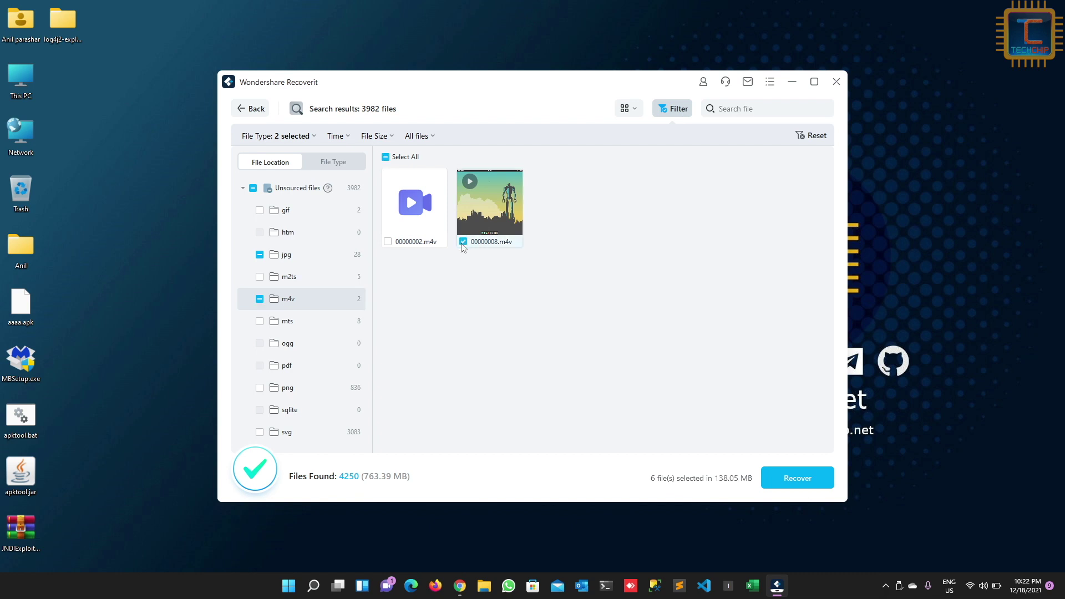
Recover the selected files to the my photos folder on the Desktop, then check the recovered files inside its E(RAW) folder.
left_click(807, 478)
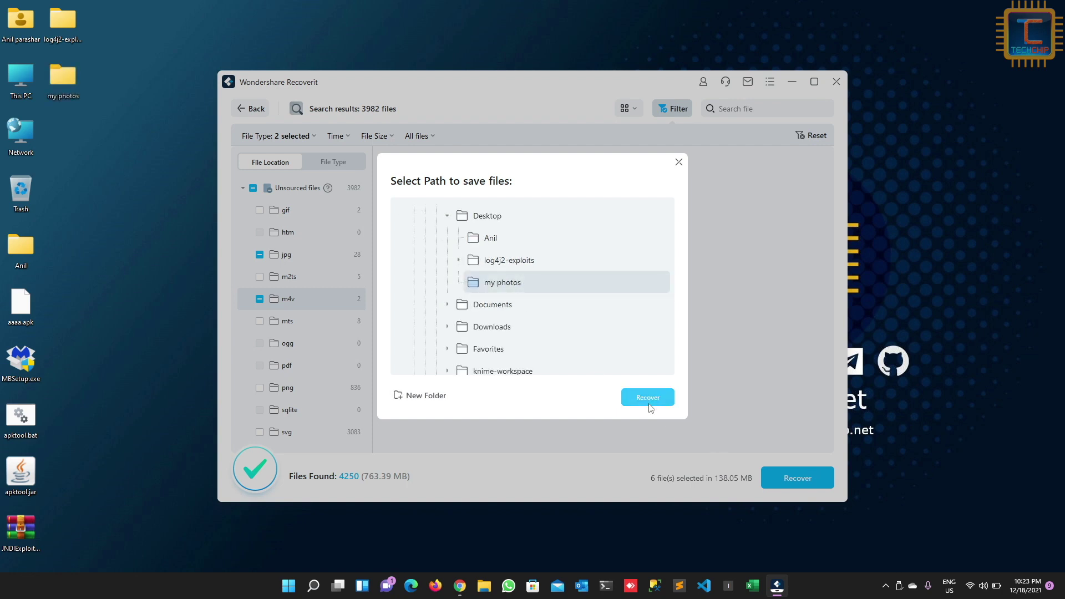
left_click(646, 397)
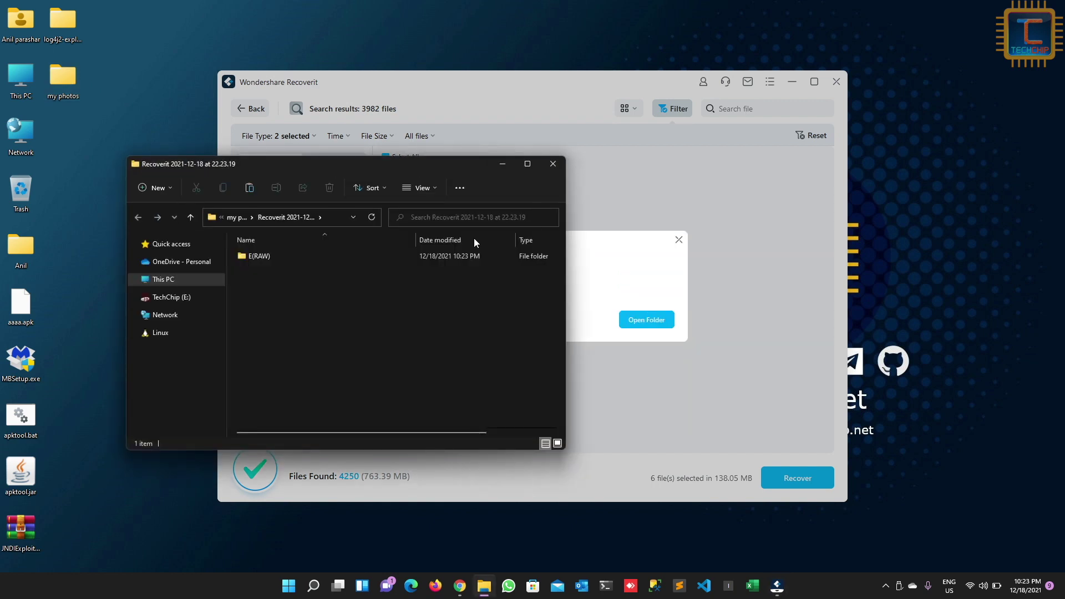
double_click(262, 258)
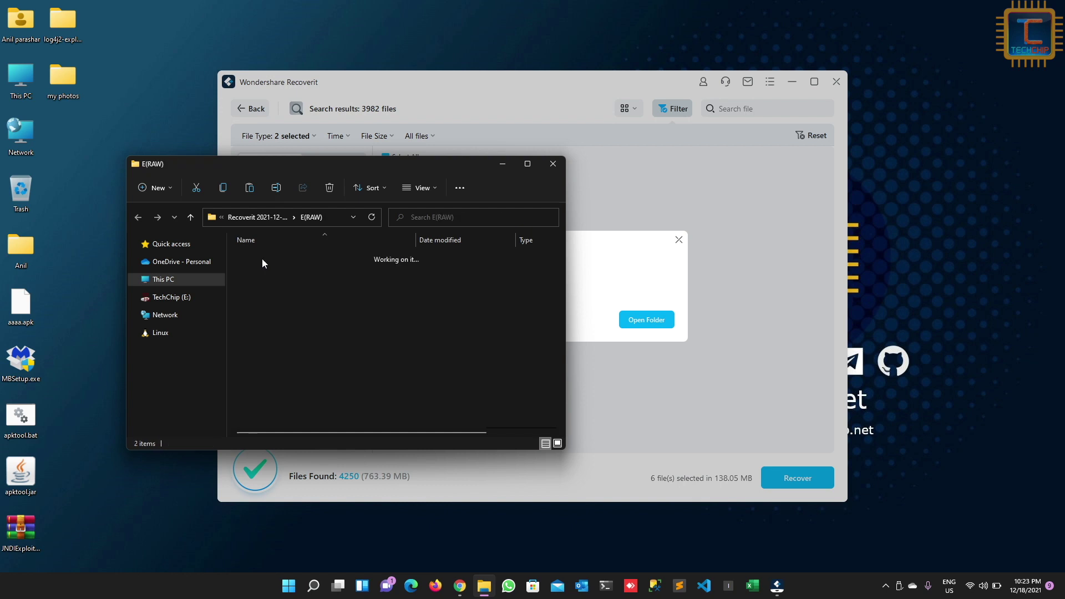
double_click(262, 259)
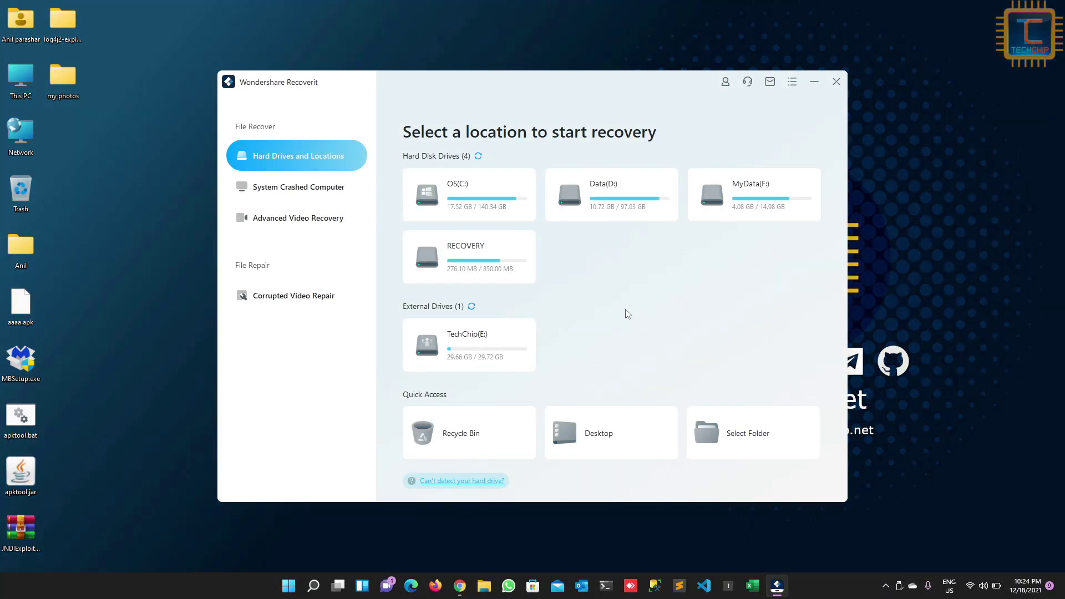
View the System Crashed Computer tool's bootable USB drive setup and the drive selection for Advanced Video Recovery.
left_click(325, 195)
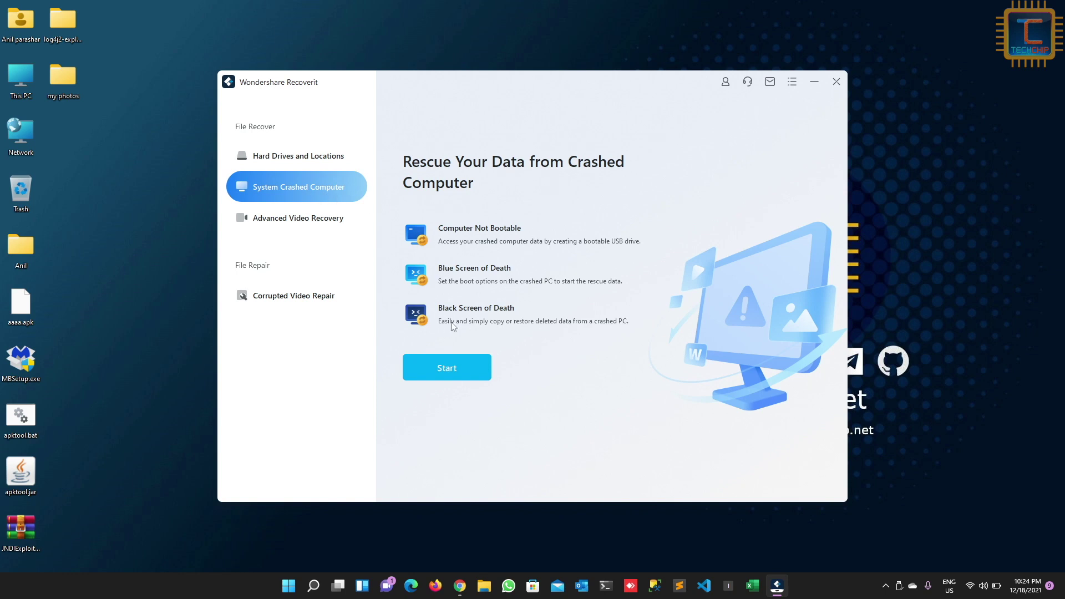
left_click(448, 368)
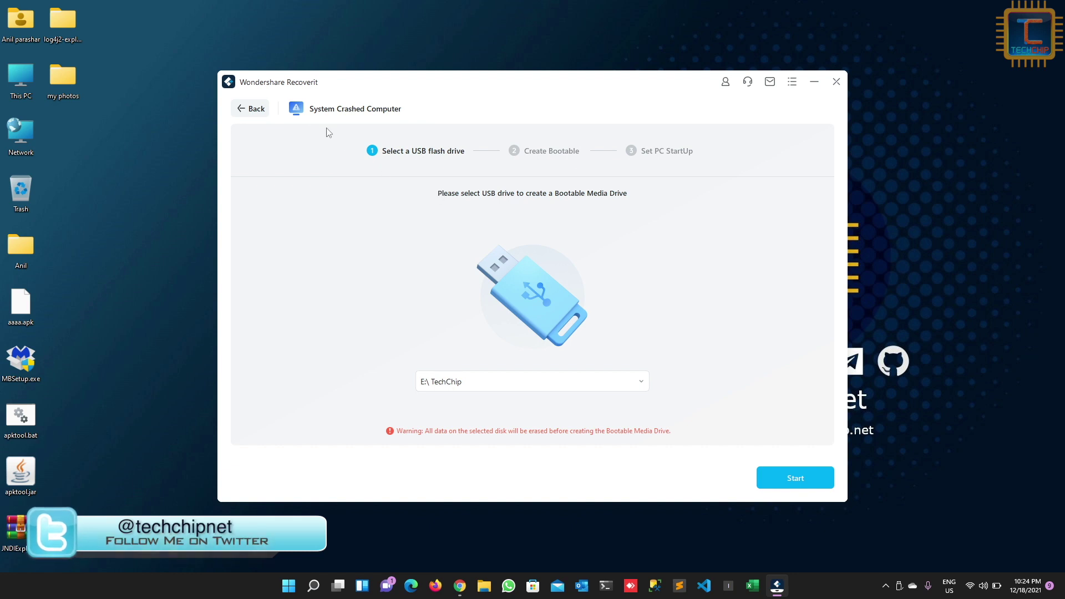
left_click(251, 108)
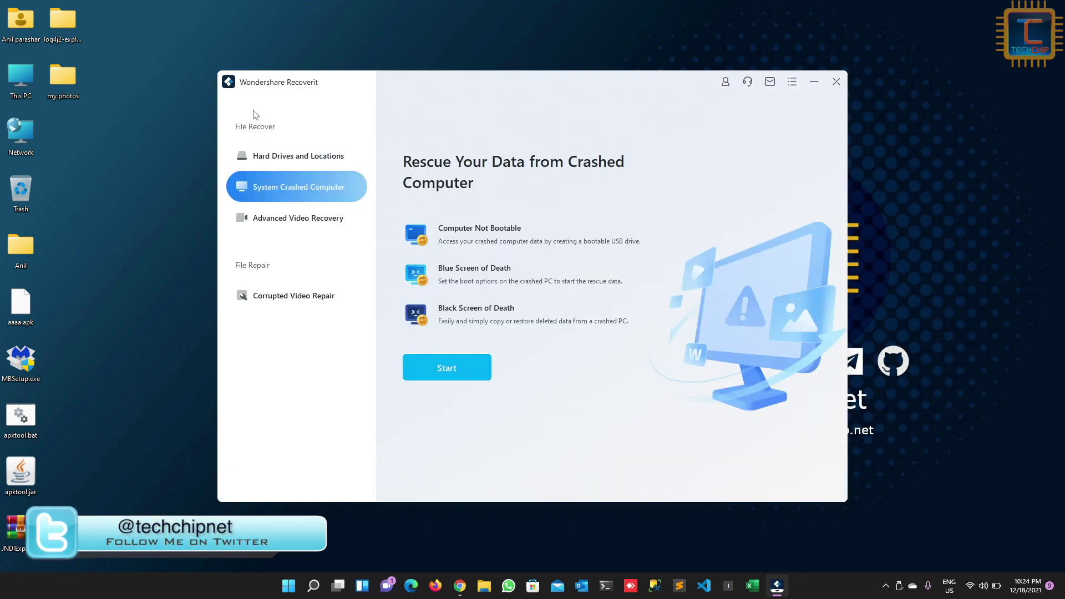
left_click(297, 225)
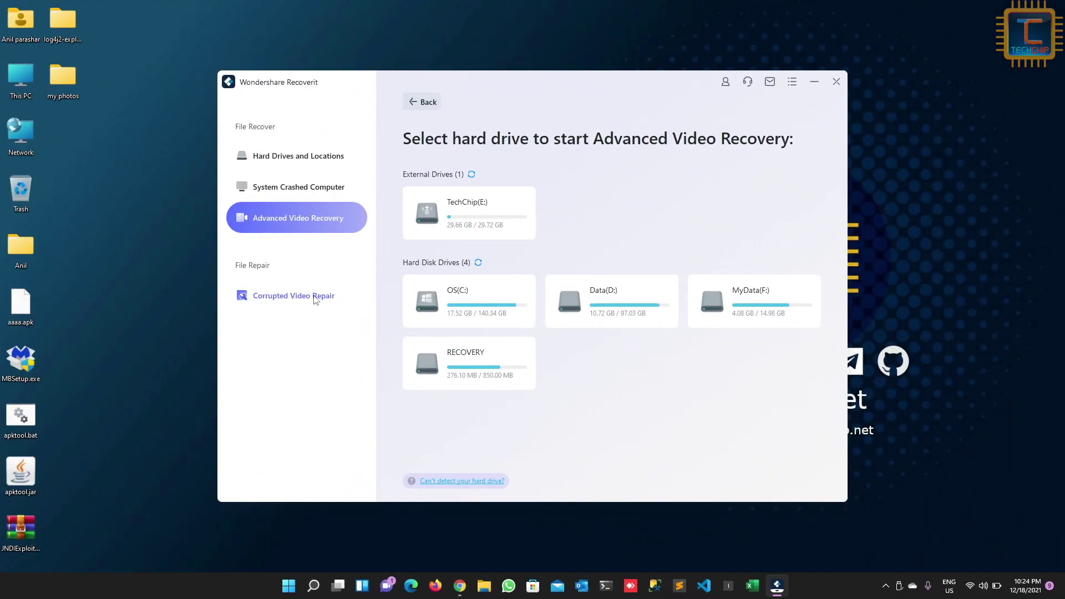
Add the recovered video 00000008.m4v to Corrupted Video Repair.
left_click(314, 295)
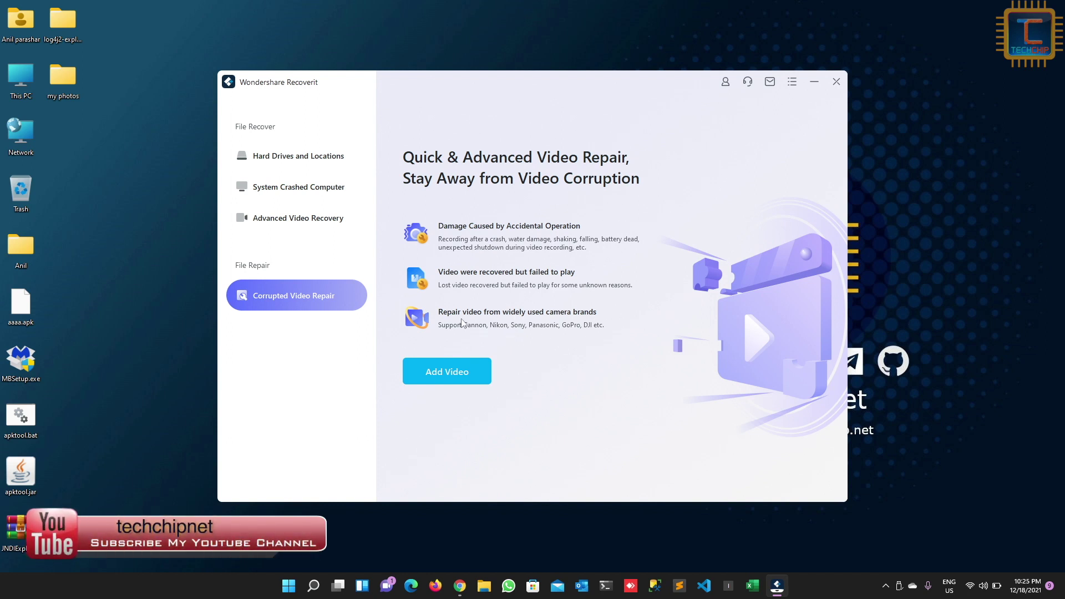
left_click(450, 374)
double_click(345, 161)
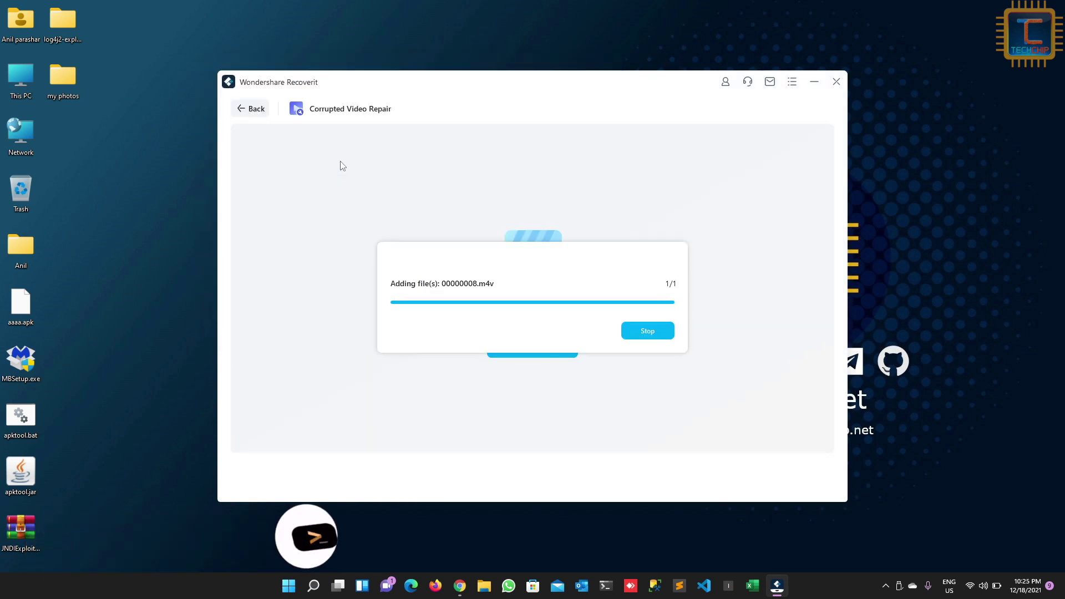